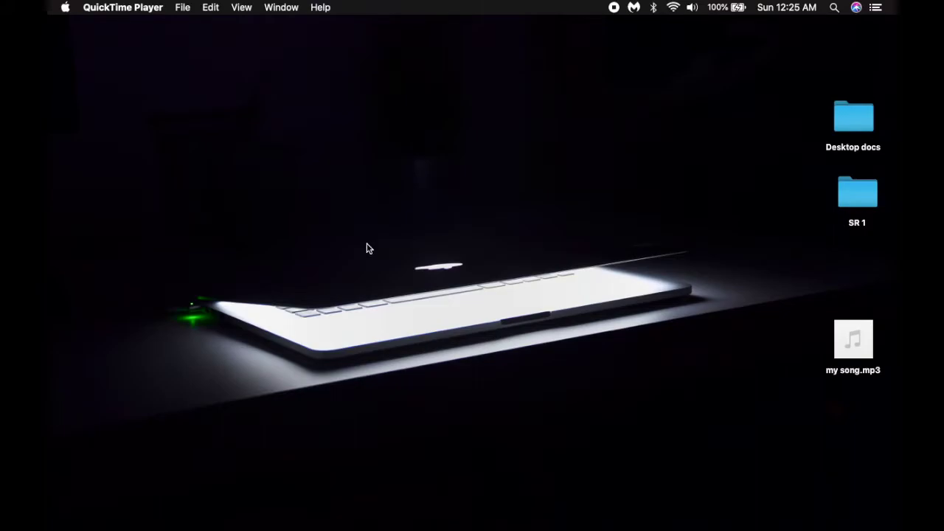
- Search the App Store for 'final cut pro'
mouse_move(324, 516)
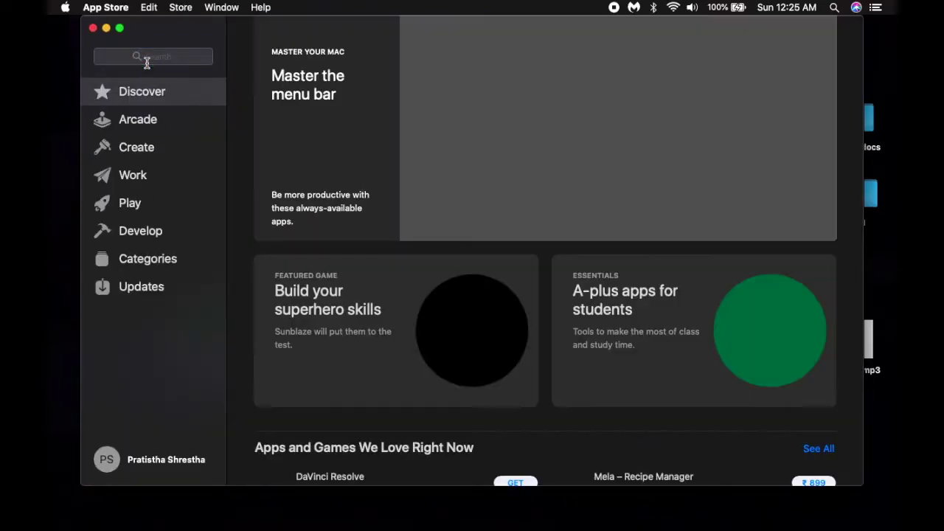
click(146, 59)
text(f)
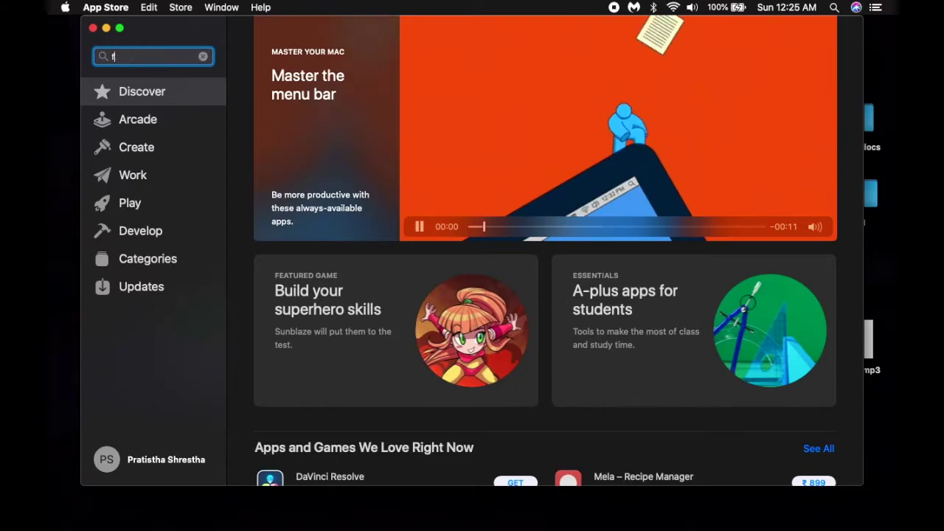
text(inal)
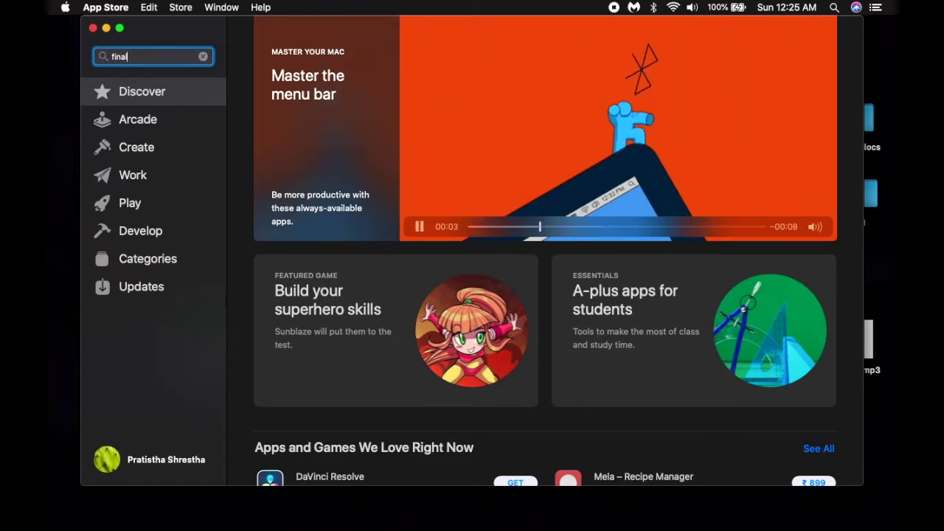
text( c)
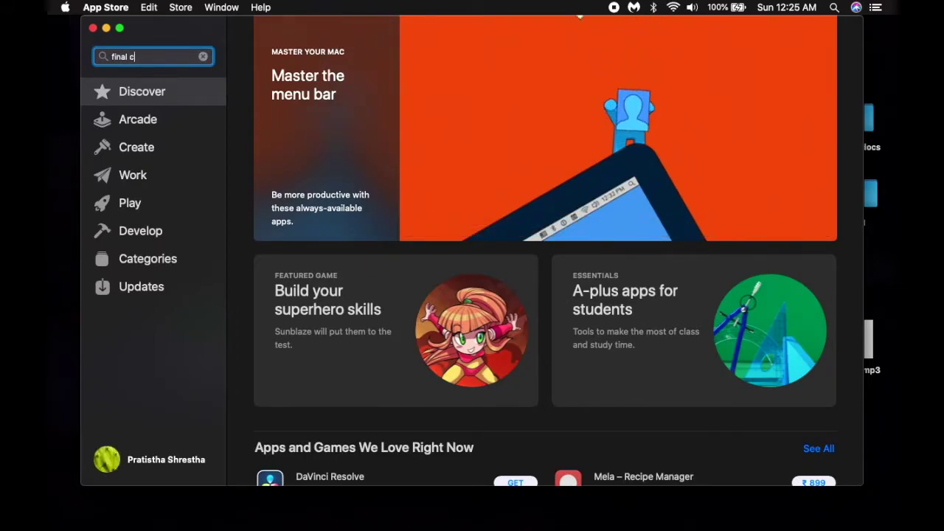
text(ut pr)
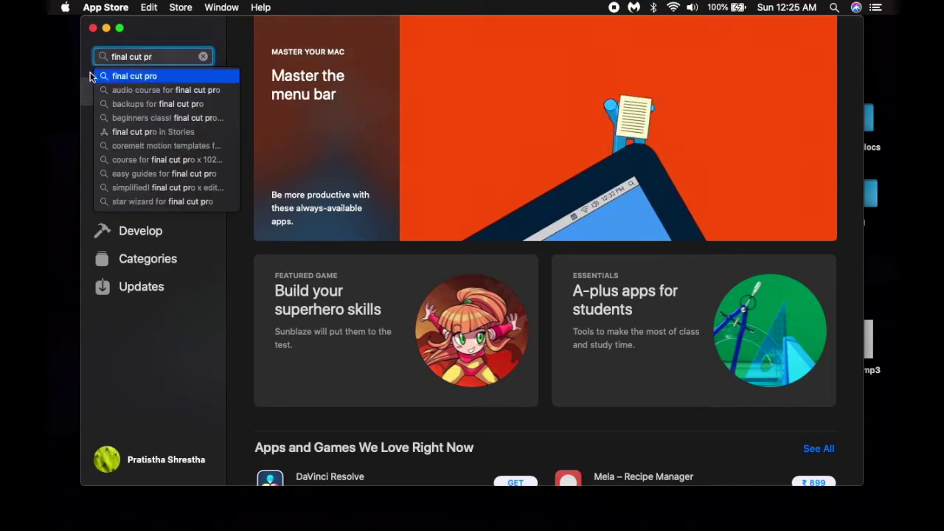
click(135, 77)
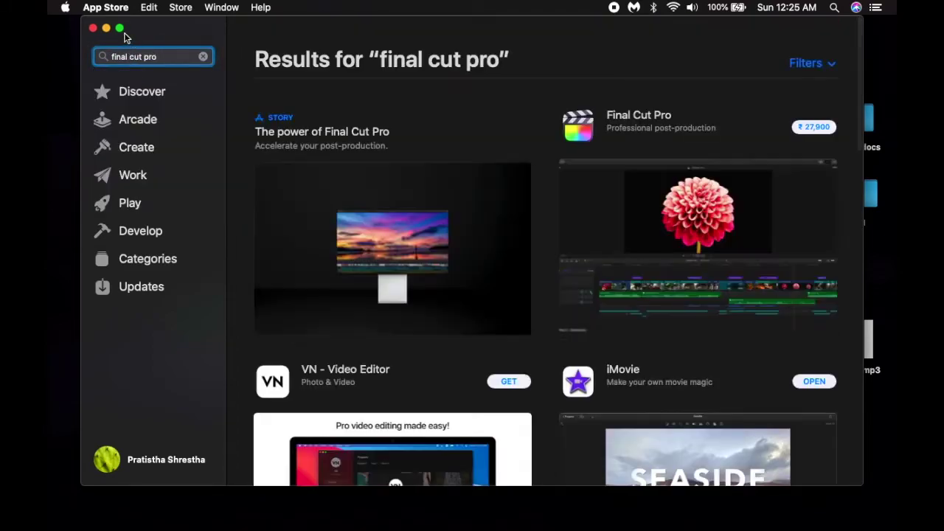
- Make the App Store full screen and open the Final Cut Pro page (₹27,900)
click(120, 28)
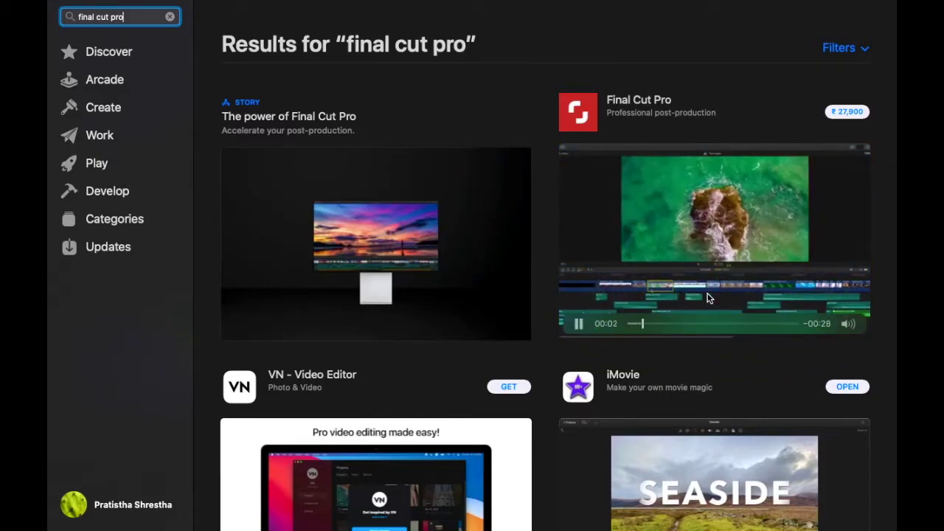
scroll(708, 295, down, 3)
scroll(708, 295, up, 3)
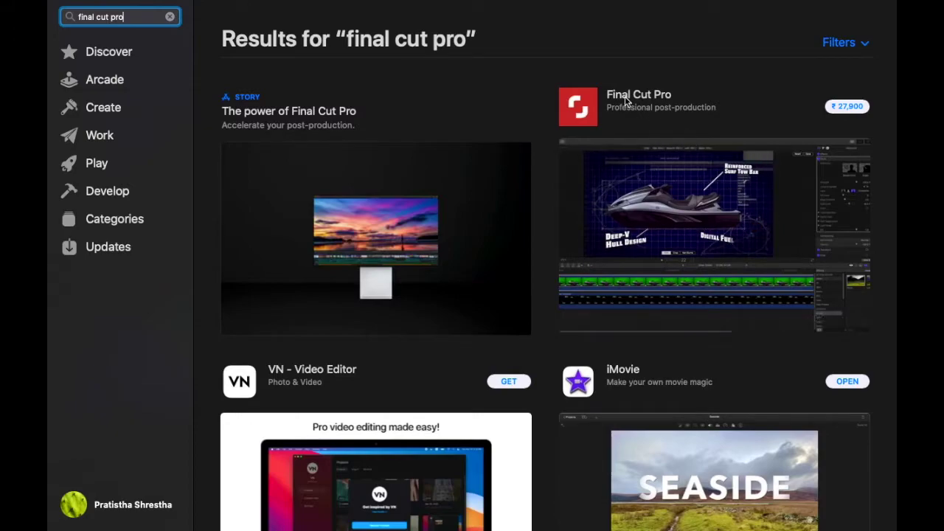
click(734, 184)
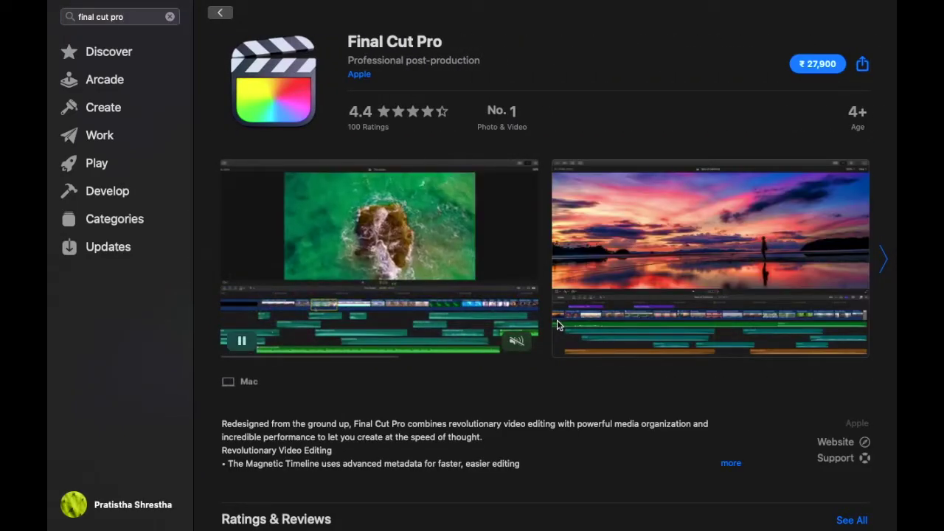
scroll(557, 324, down, 5)
scroll(557, 324, up, 5)
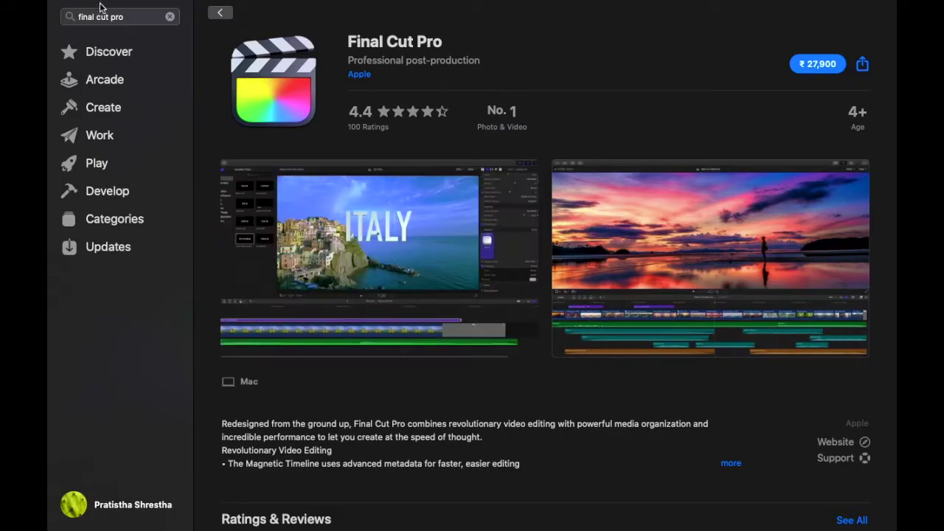
mouse_move(266, 525)
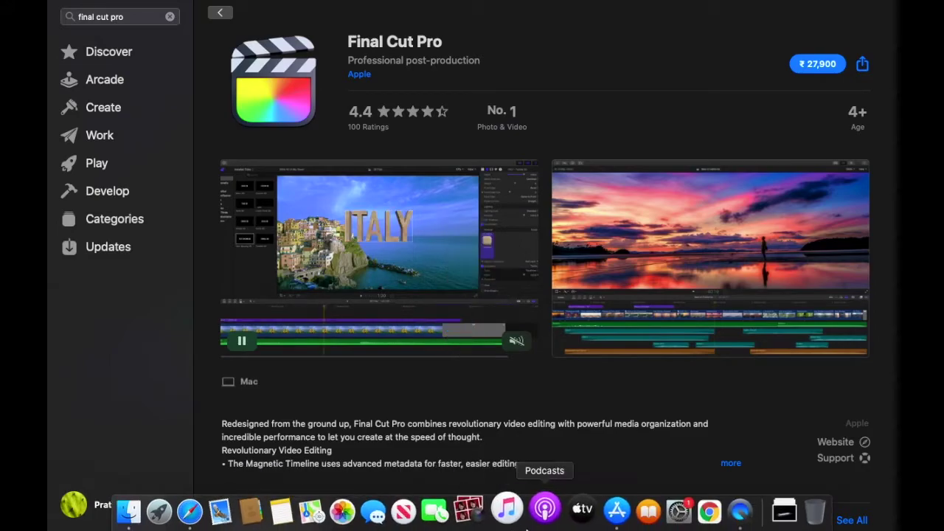
- Launch Chrome full screen, Google 'final cut pro trial' and open Apple's free trial page
click(699, 518)
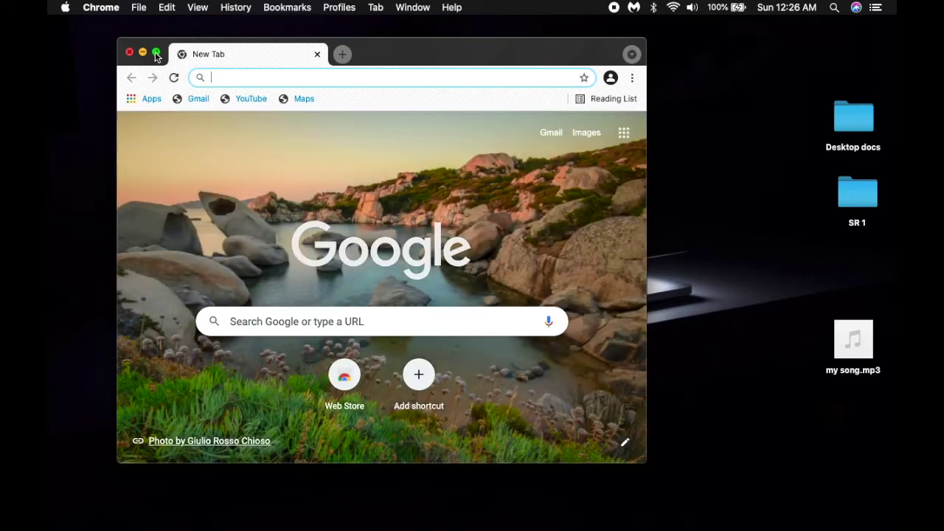
click(156, 53)
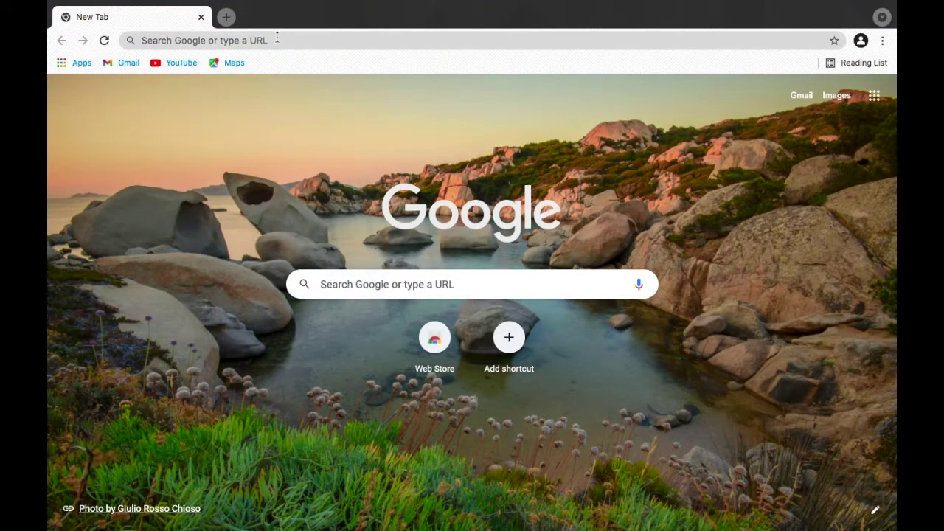
click(276, 38)
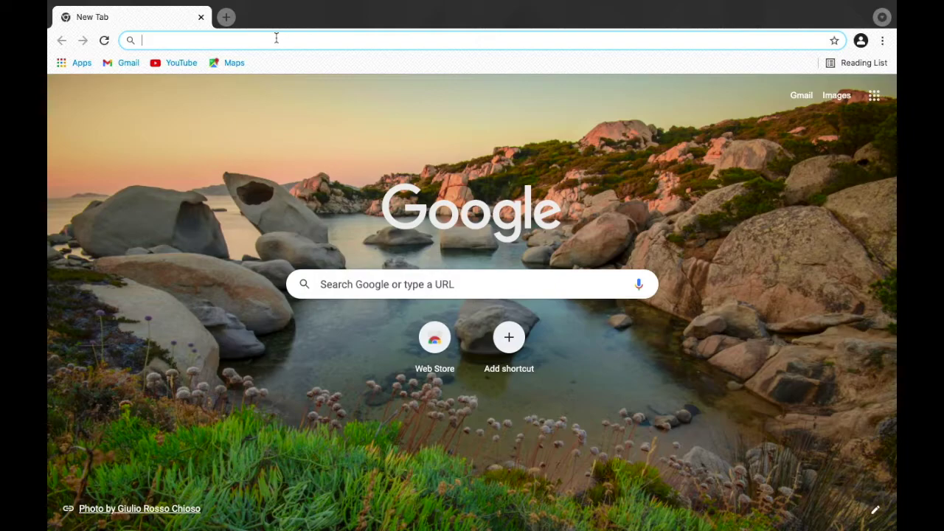
text(fin)
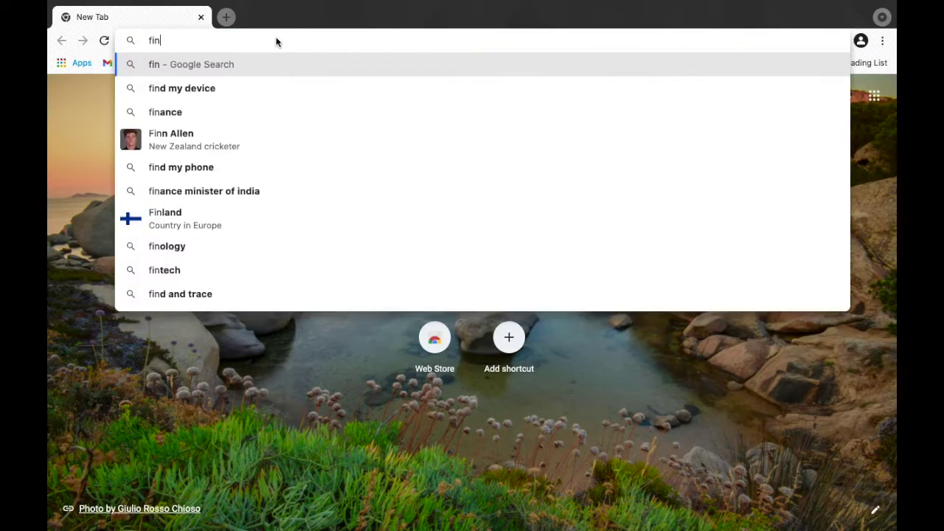
text(al cu)
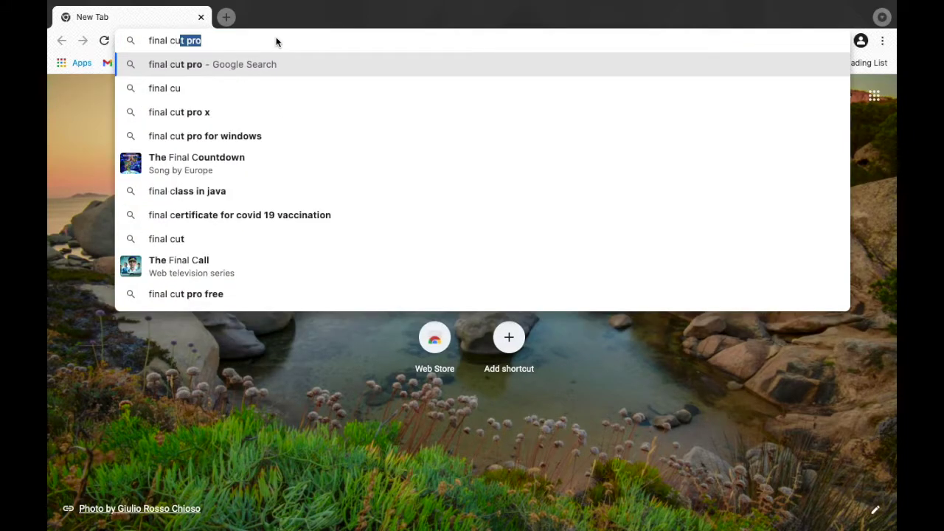
text(t pro )
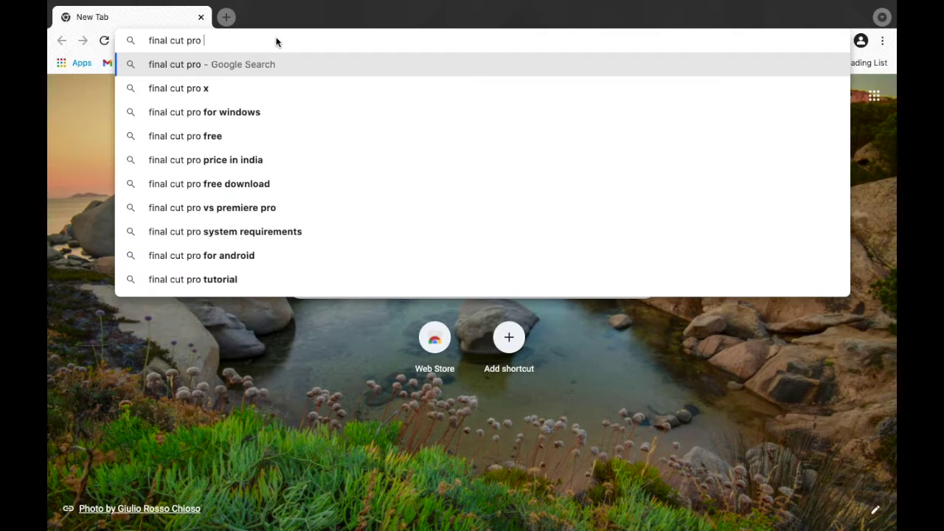
text(tr)
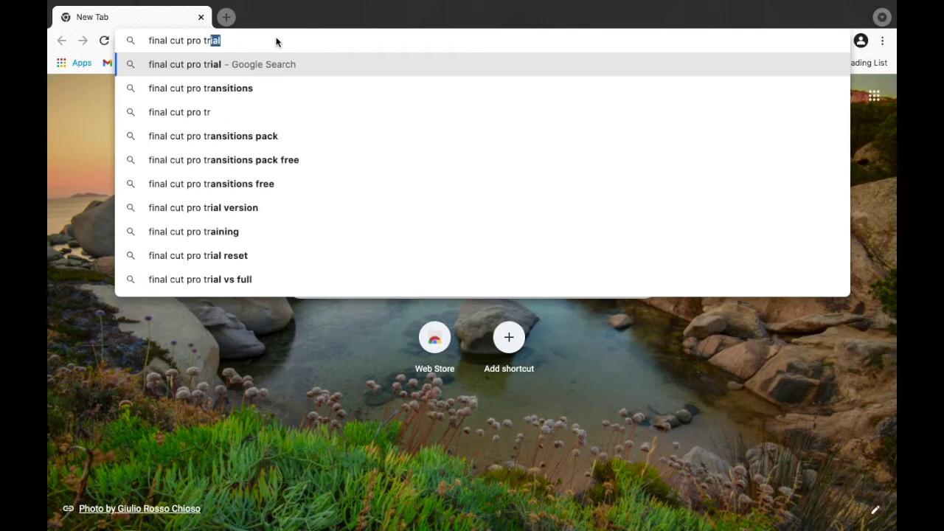
key(Return)
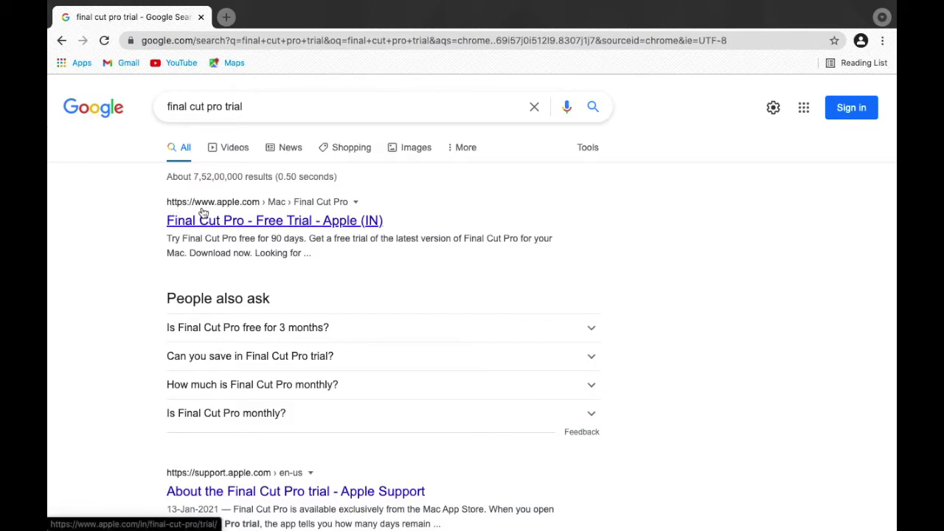
click(230, 224)
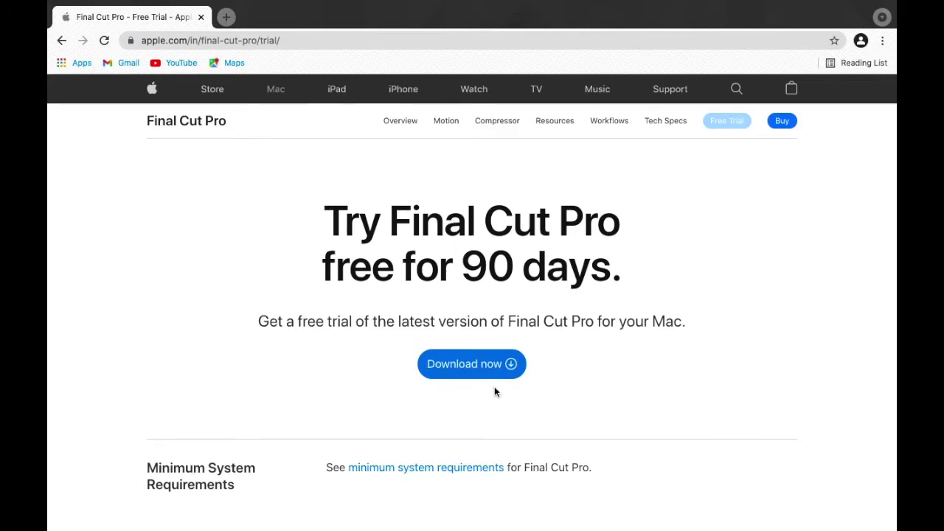
- Start downloading FinalCutProTrial.dmg from Apple's Final Cut Pro trial page
click(466, 365)
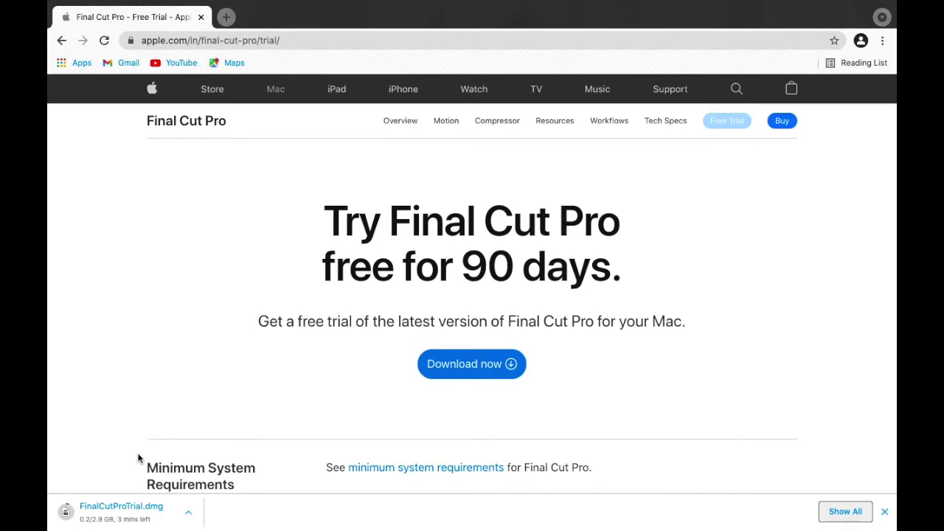
scroll(138, 458, down, 3)
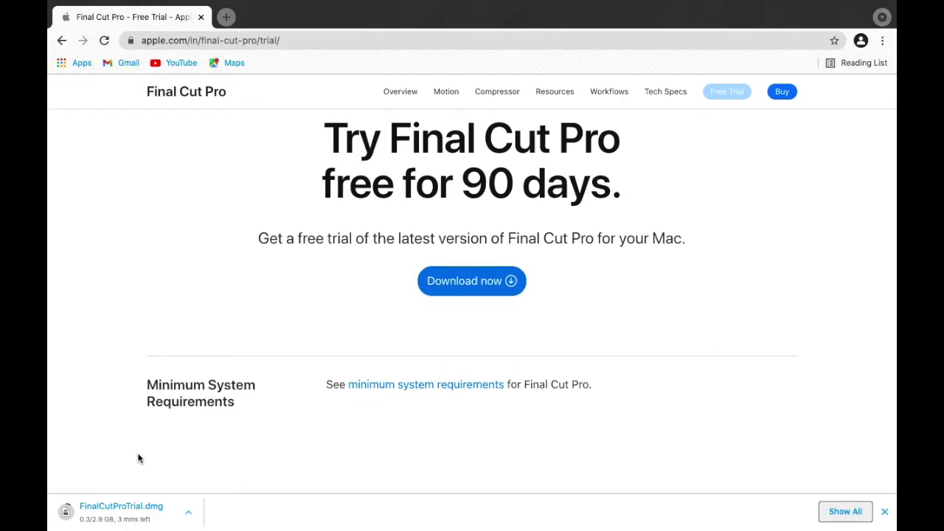
- Open Final Cut Pro's Tech Specs and highlight the requirements from macOS 10.15.6 to 3.8GB disk space
click(443, 385)
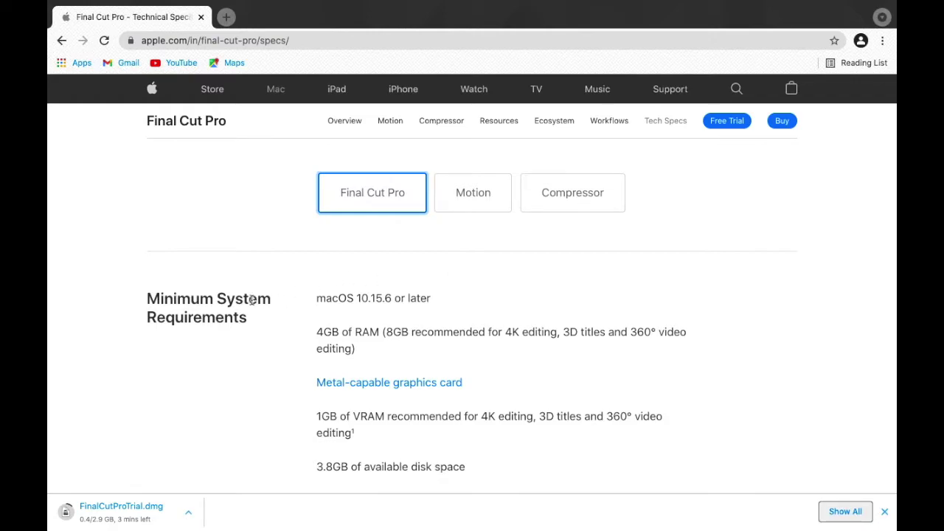
drag(312, 297, 524, 475)
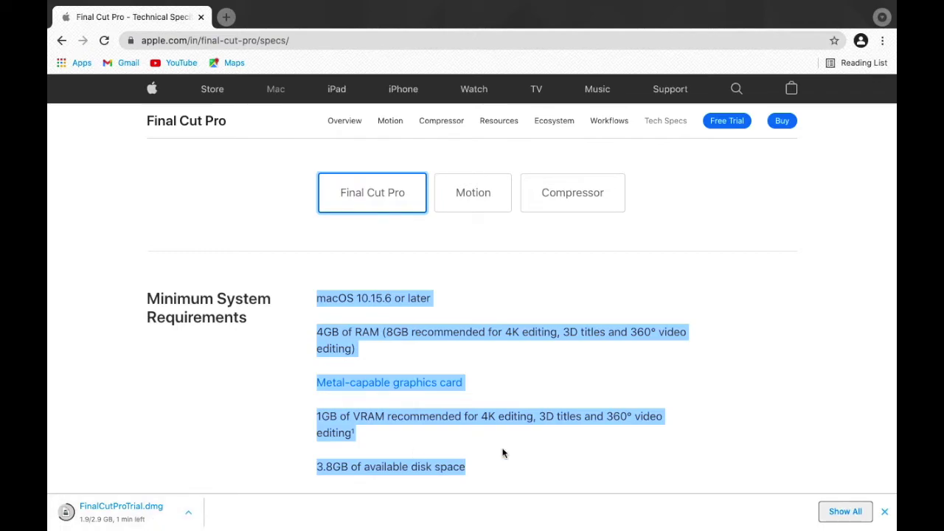
scroll(686, 446, down, 3)
scroll(686, 447, up, 3)
scroll(687, 448, down, 2)
scroll(687, 448, up, 2)
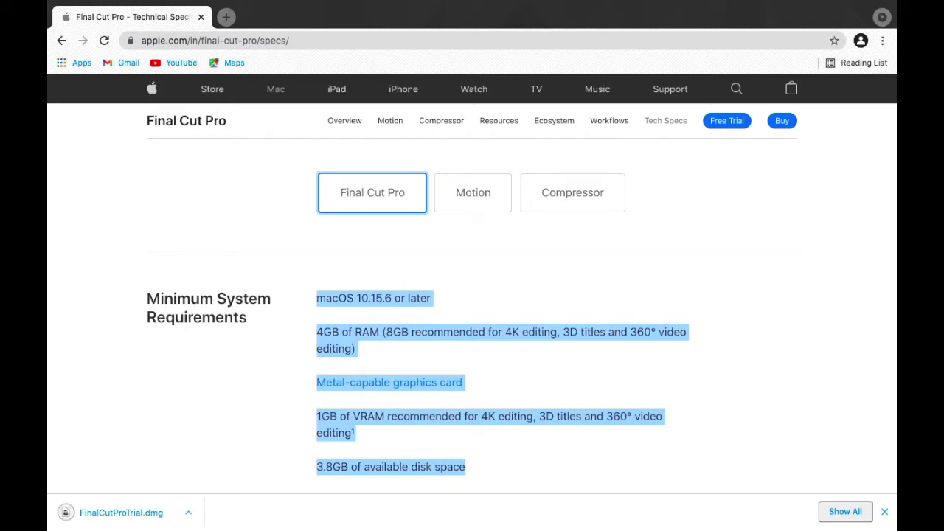
- Open the downloaded FinalCutProTrial.dmg, launch its FinalCutProTrial.pkg installer, and close the disk image window
mouse_move(472, 528)
click(188, 512)
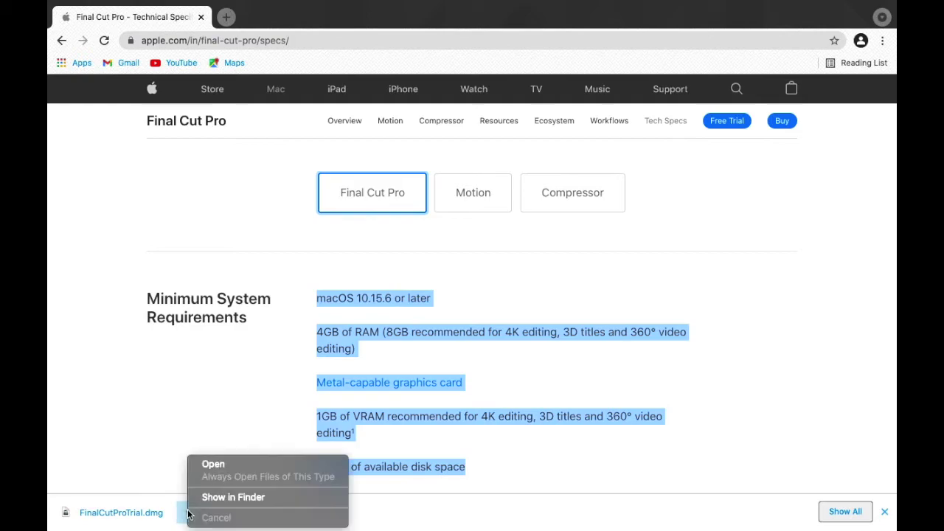
click(242, 464)
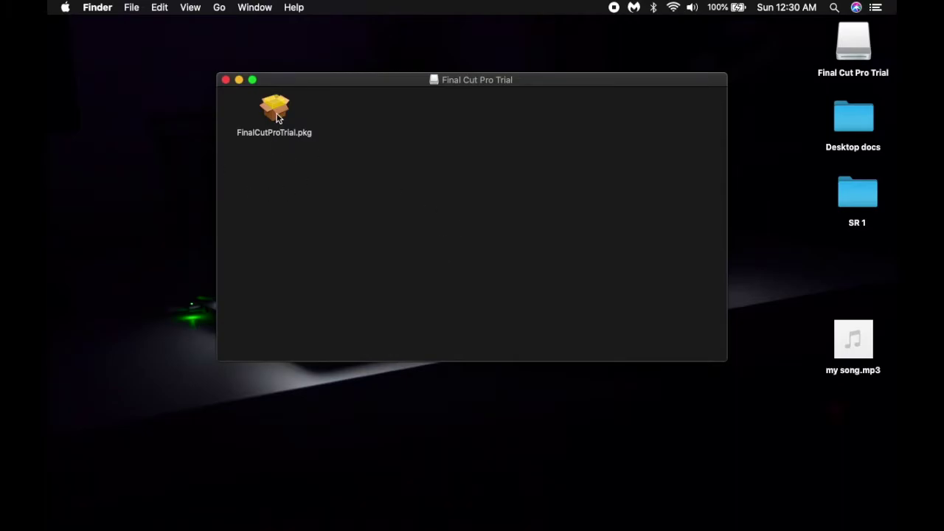
click(277, 118)
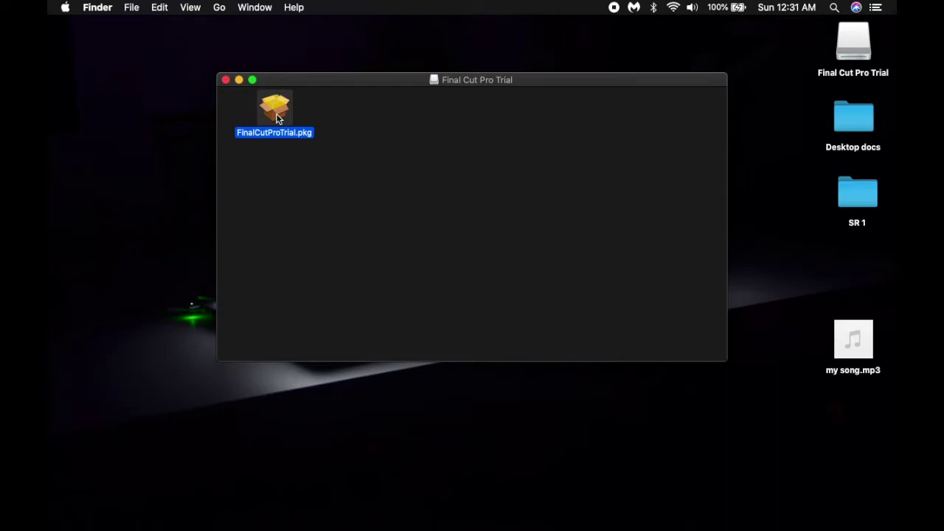
double_click(278, 118)
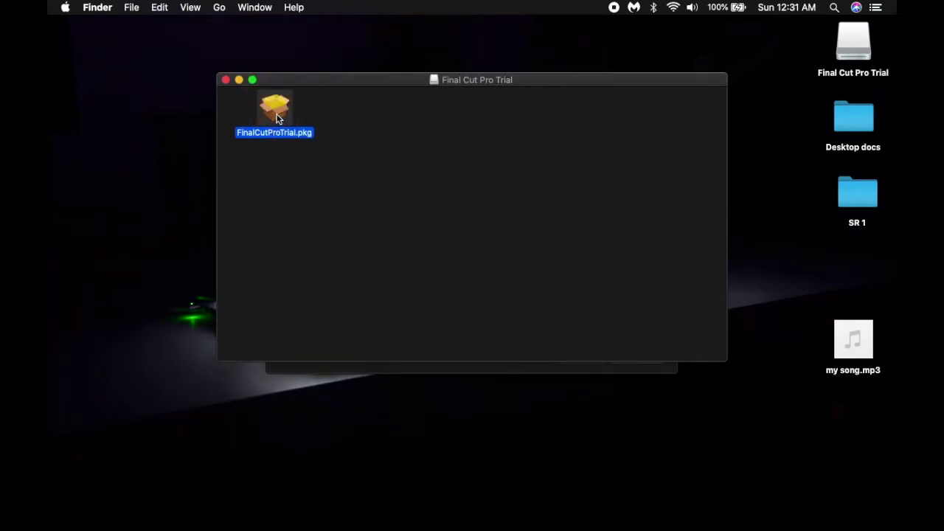
click(225, 82)
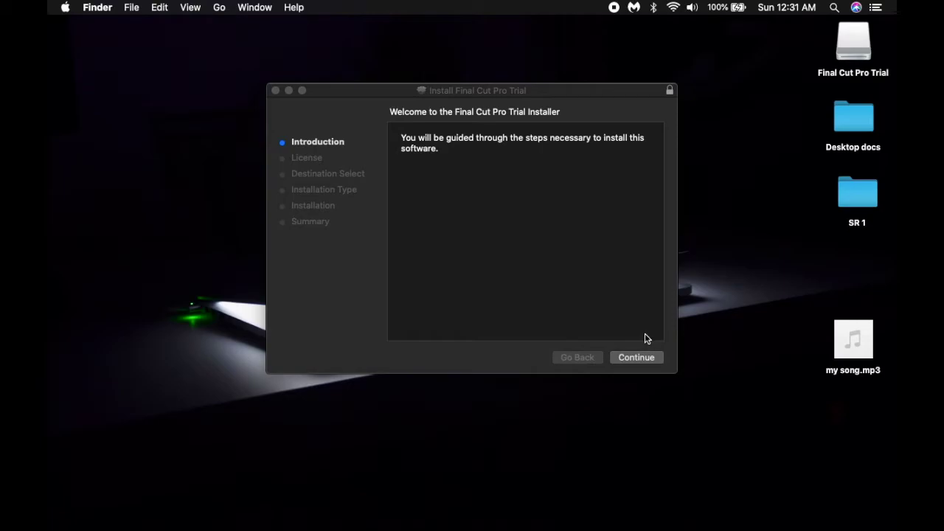
- Continue past Introduction and License, agree to the terms, and start the 3.92 GB standard install
click(636, 357)
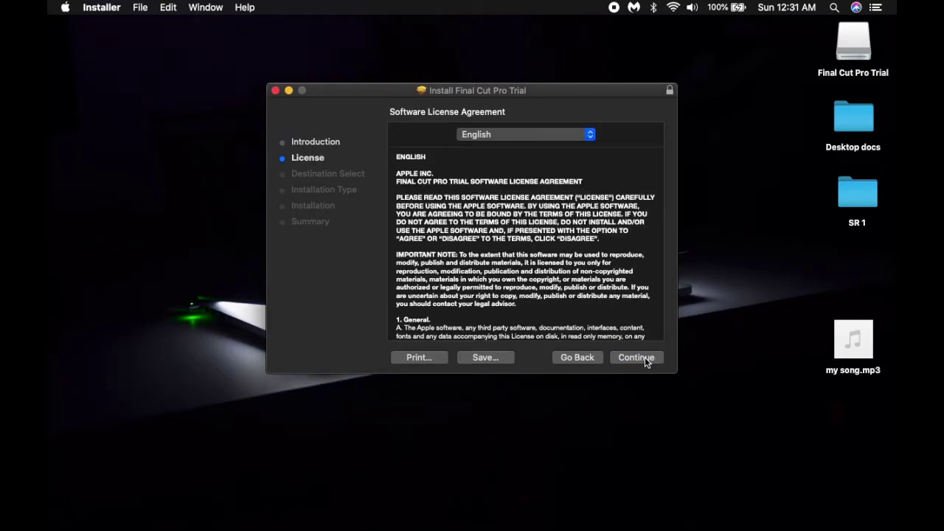
click(643, 356)
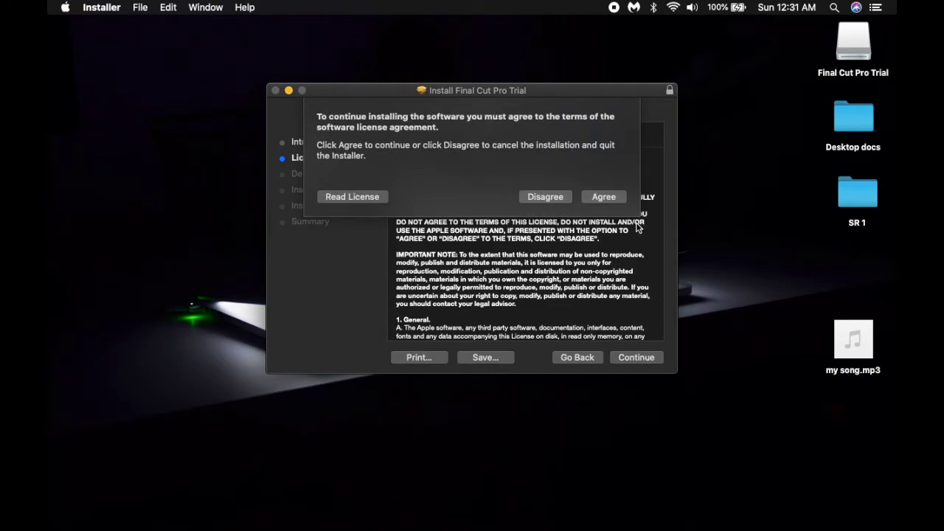
click(610, 197)
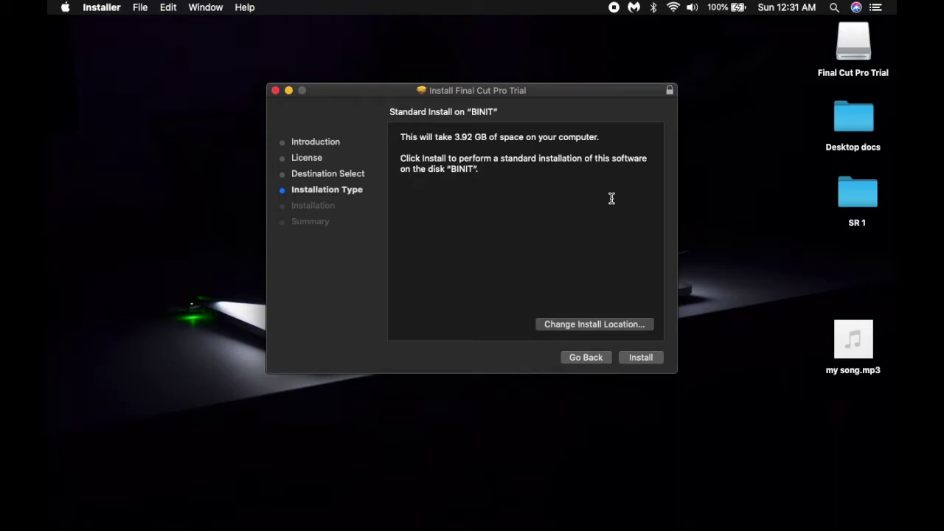
click(641, 361)
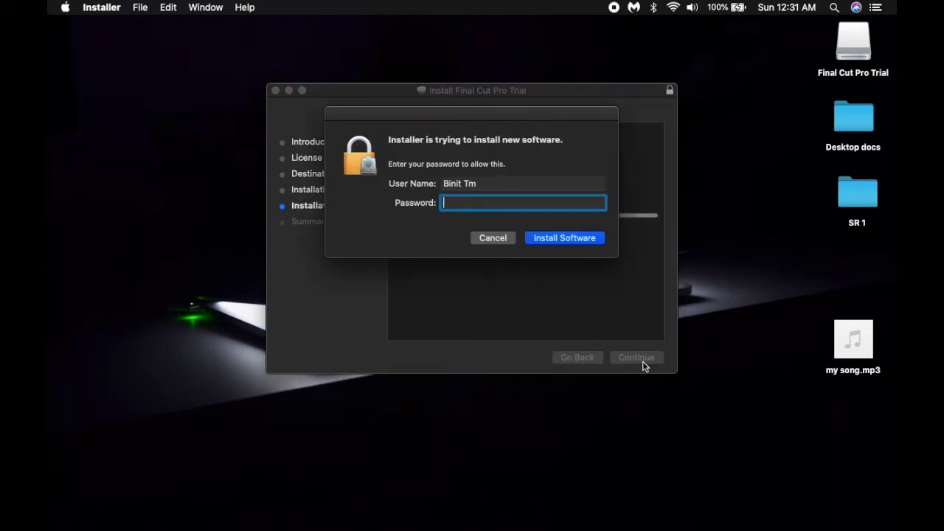
- Authorise the install with the account password and close the installer once it succeeds
text(••••)
key(Return)
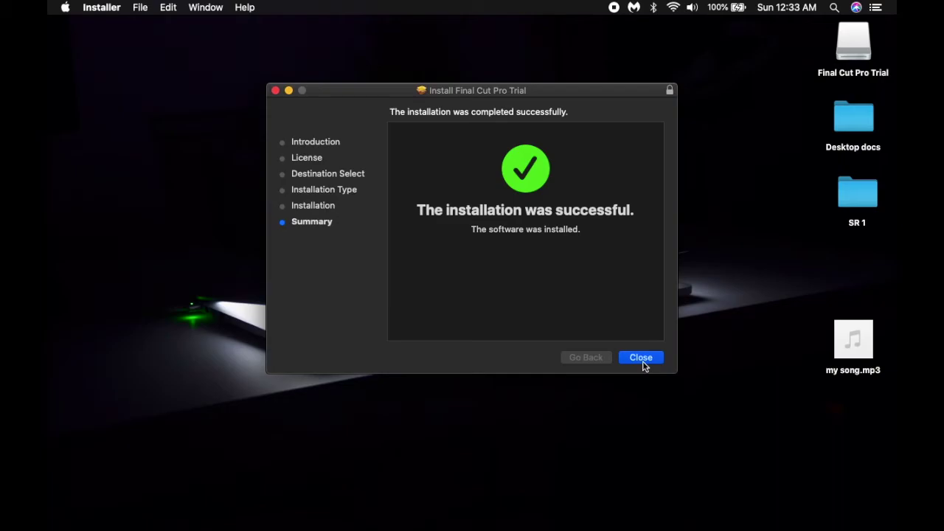
click(641, 359)
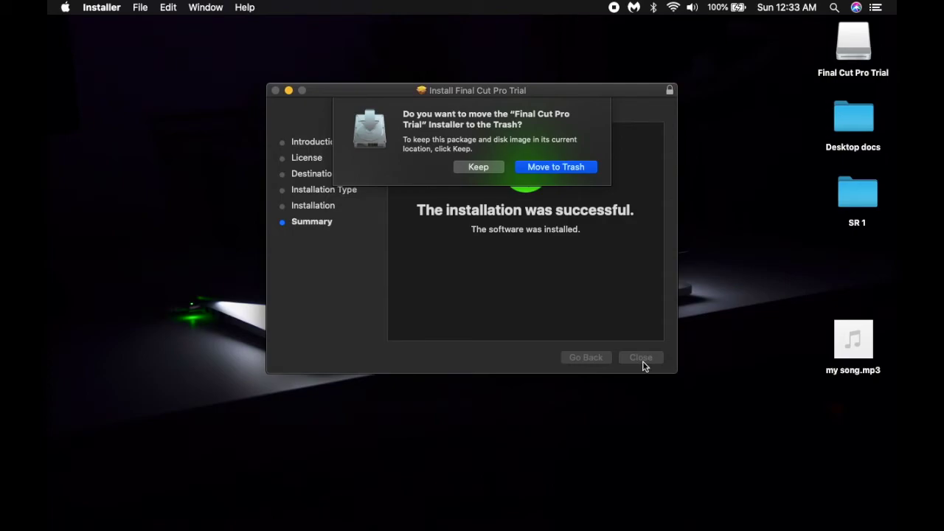
- Move the Final Cut Pro Trial installer package to the Trash and bring up Launchpad
click(563, 175)
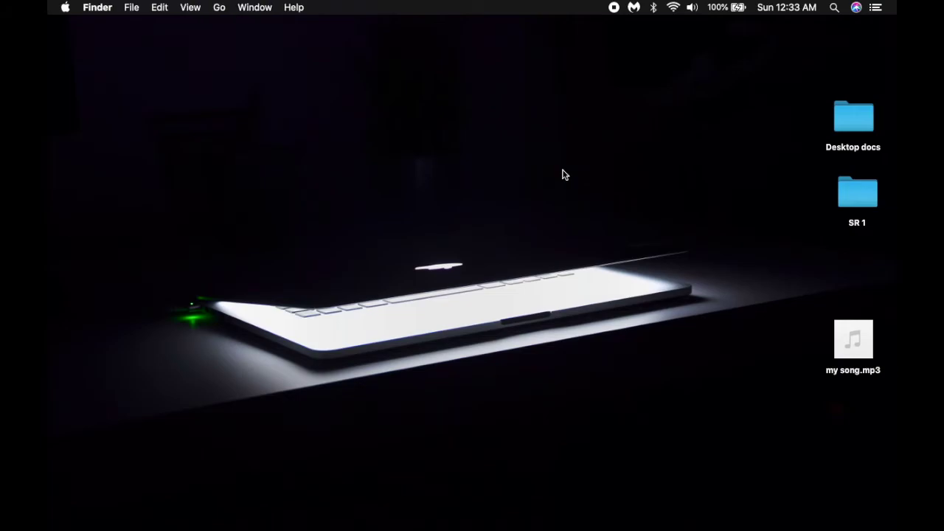
mouse_move(507, 516)
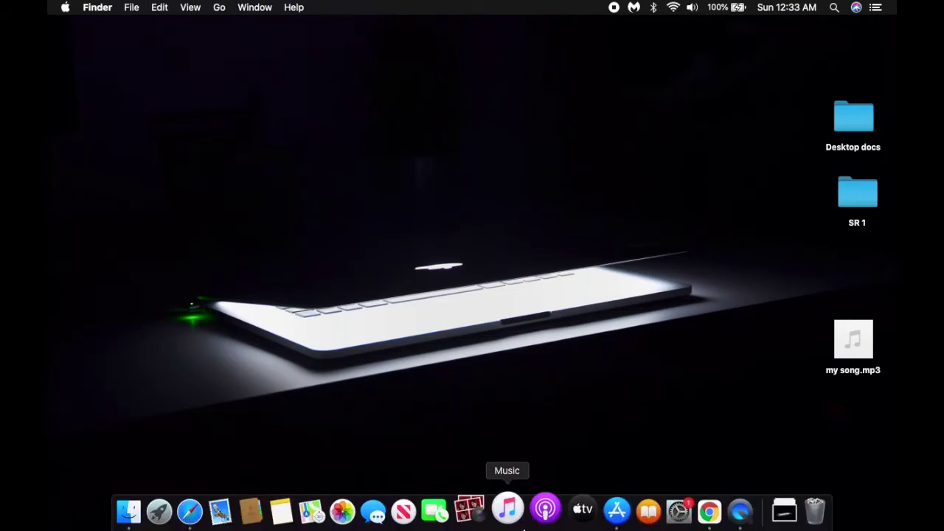
click(174, 510)
- Launch Final Cut Pro Trial from Launchpad's second page
scroll(559, 304, right, 3)
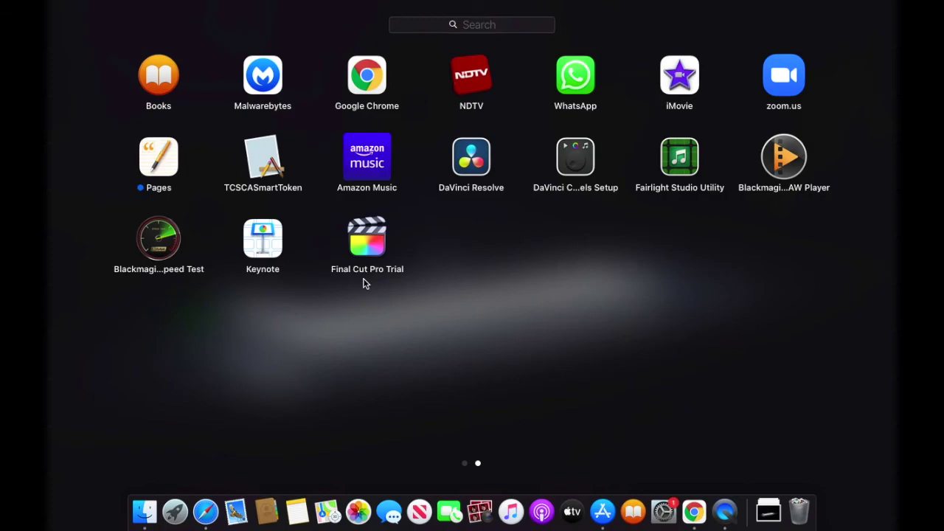
click(362, 231)
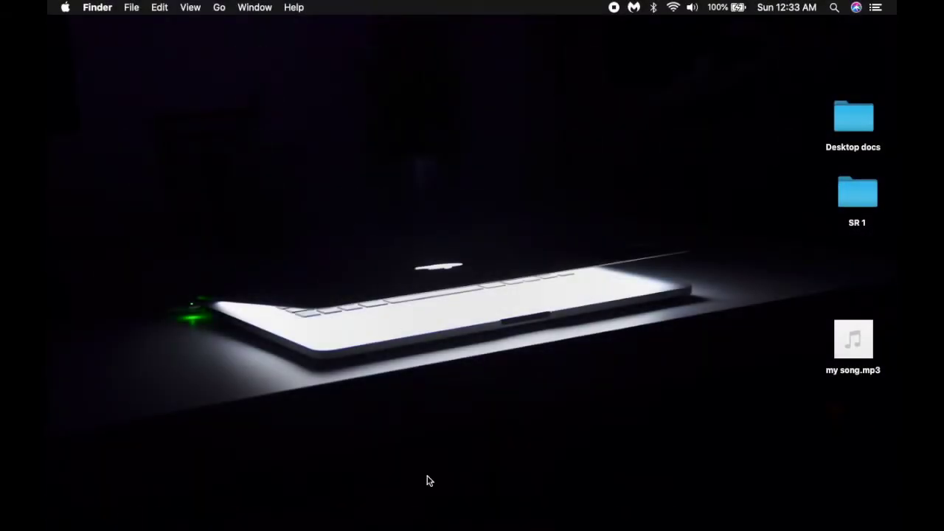
mouse_move(479, 525)
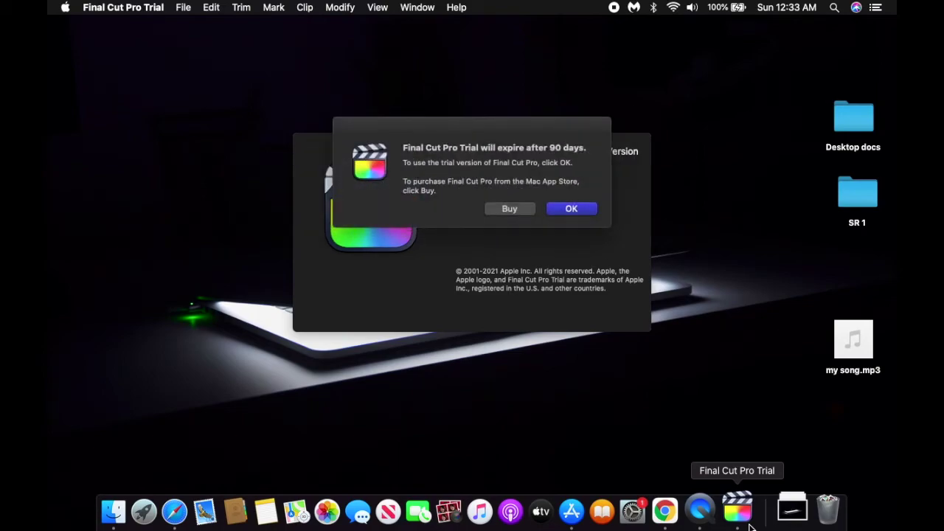
- Accept the 90-day trial notice and open the main window with the Untitled library
click(573, 211)
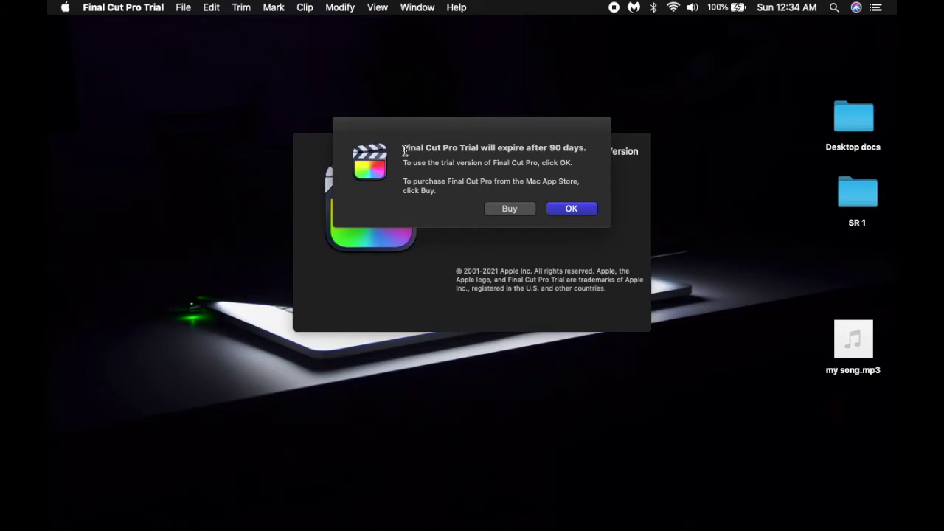
click(581, 211)
click(581, 212)
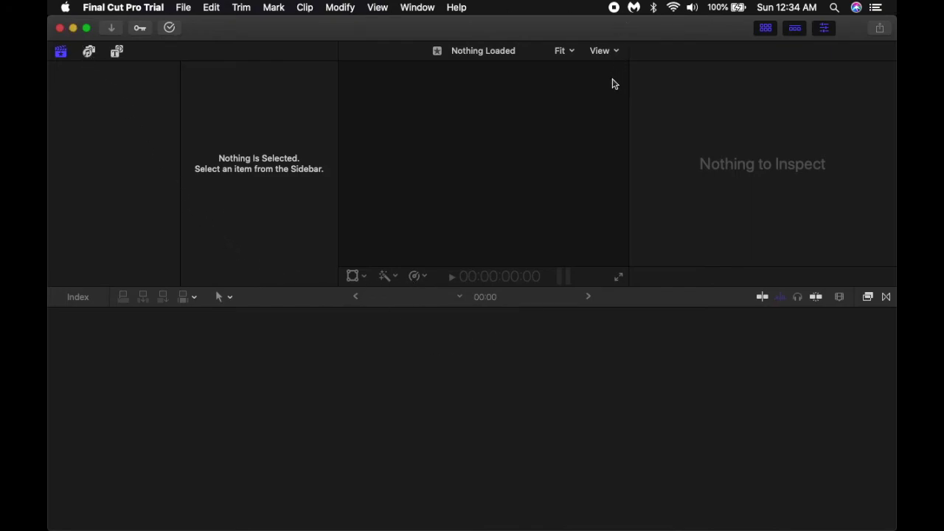
- Minimize the Final Cut Pro Trial window, with its loaded project, to the Dock
click(74, 28)
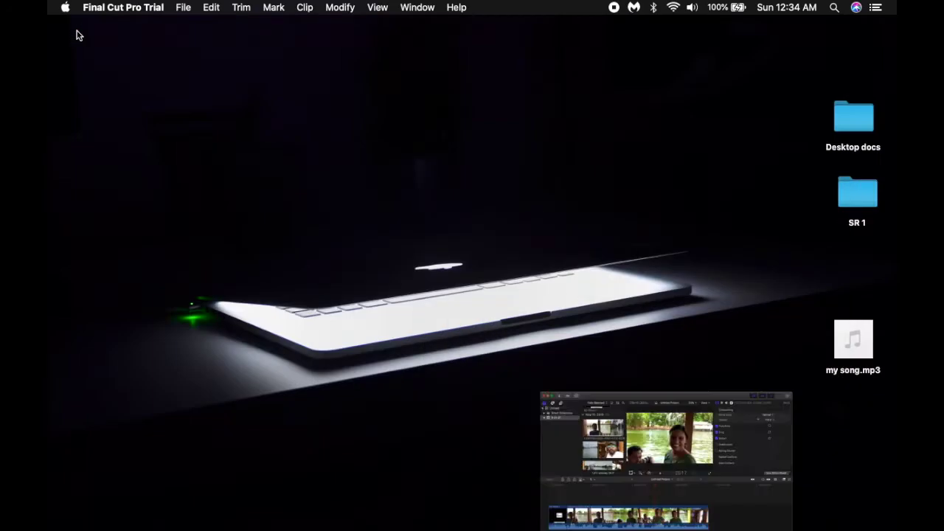